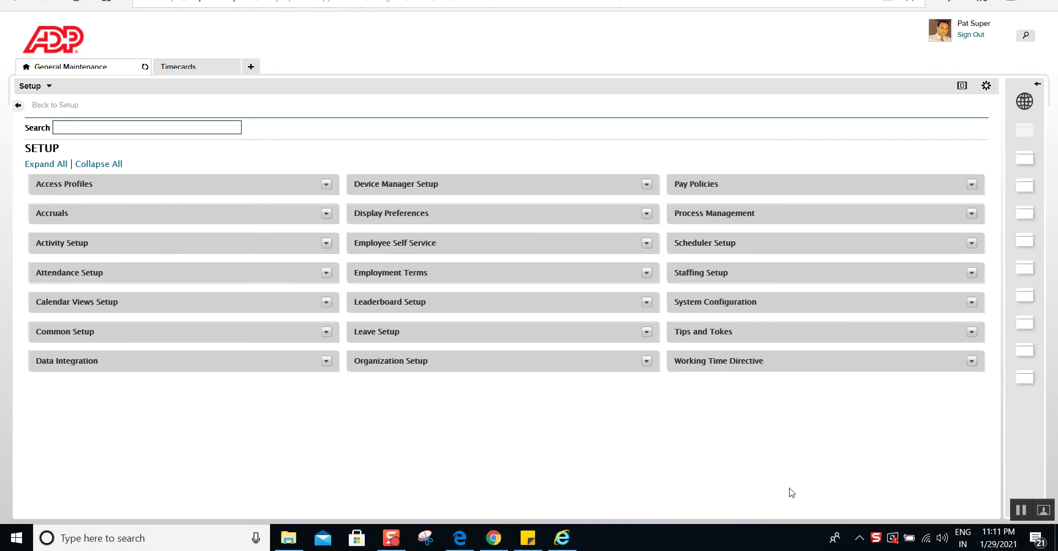
Expand Pay Policies on the Setup page to list holiday profiles, holiday credit rules and holidays
{"action": "left_click", "coordinate": [971, 184]}
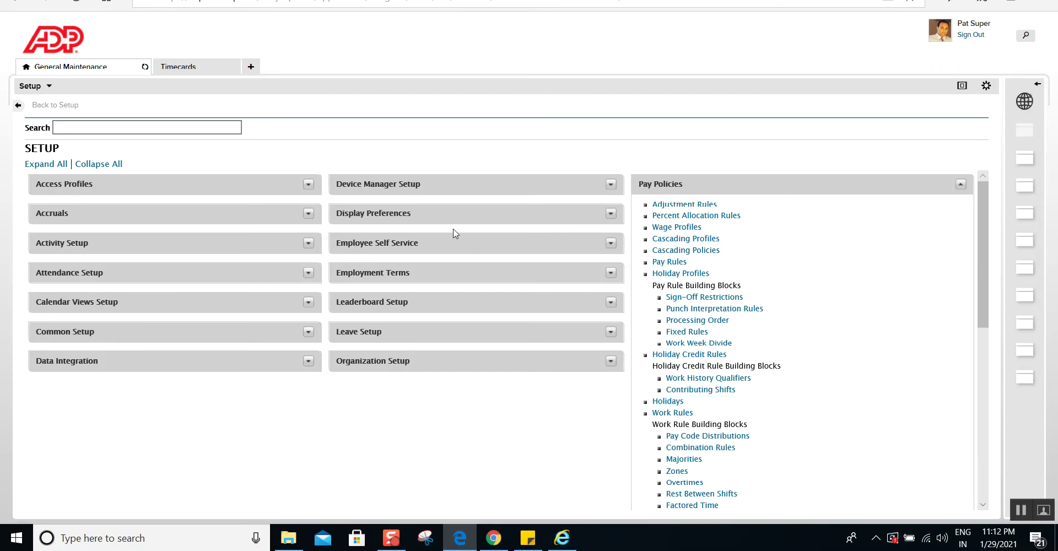
Check the employee's timecard, where New Years Day on Fri 1/01 shows 0:00, then return to setup
{"action": "left_click", "coordinate": [187, 70]}
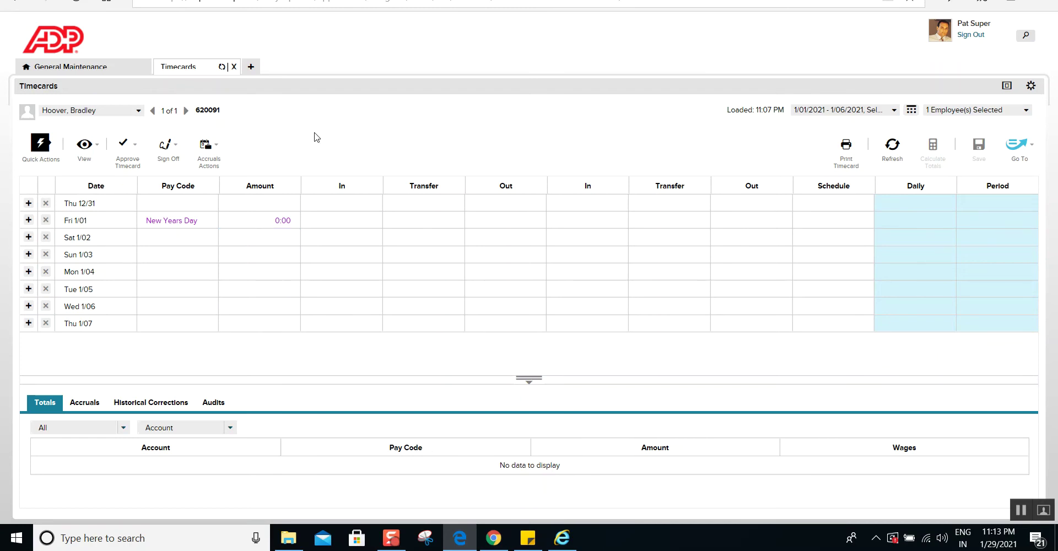
{"action": "left_click", "coordinate": [105, 69]}
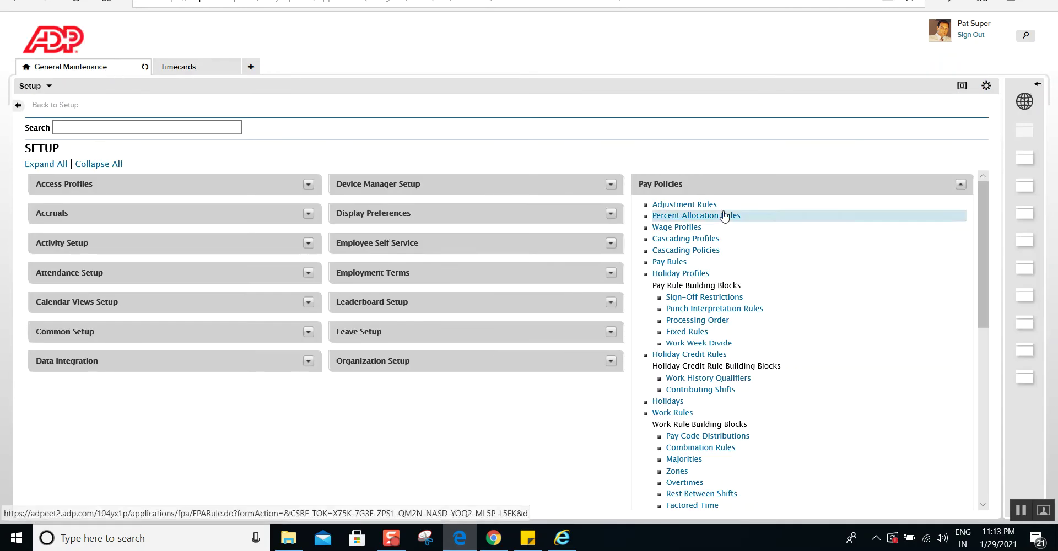
From Holiday Credit Rules, create a new rule named 'Holiday Credit Rule Demo'
{"action": "left_click", "coordinate": [704, 355]}
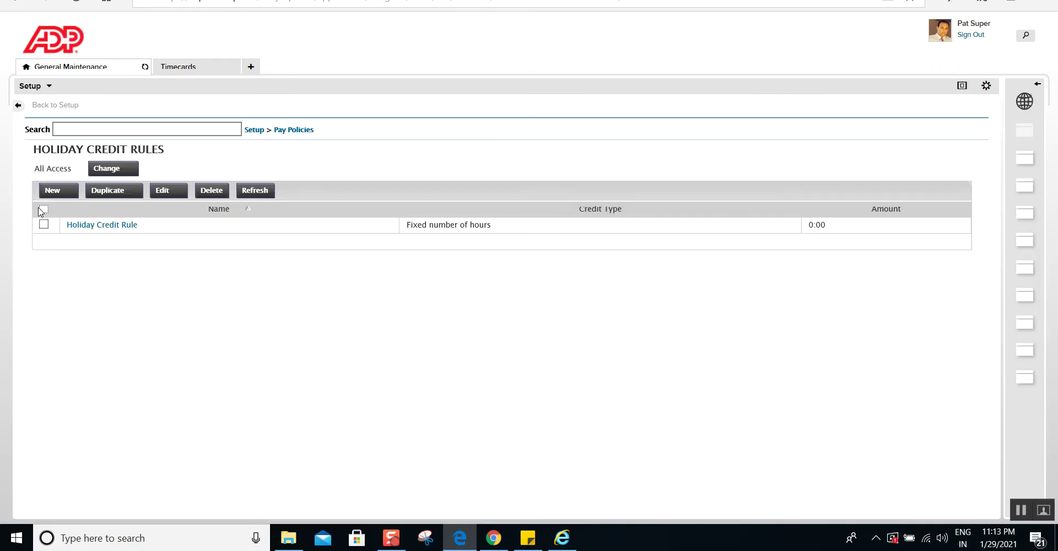
{"action": "left_click", "coordinate": [52, 191]}
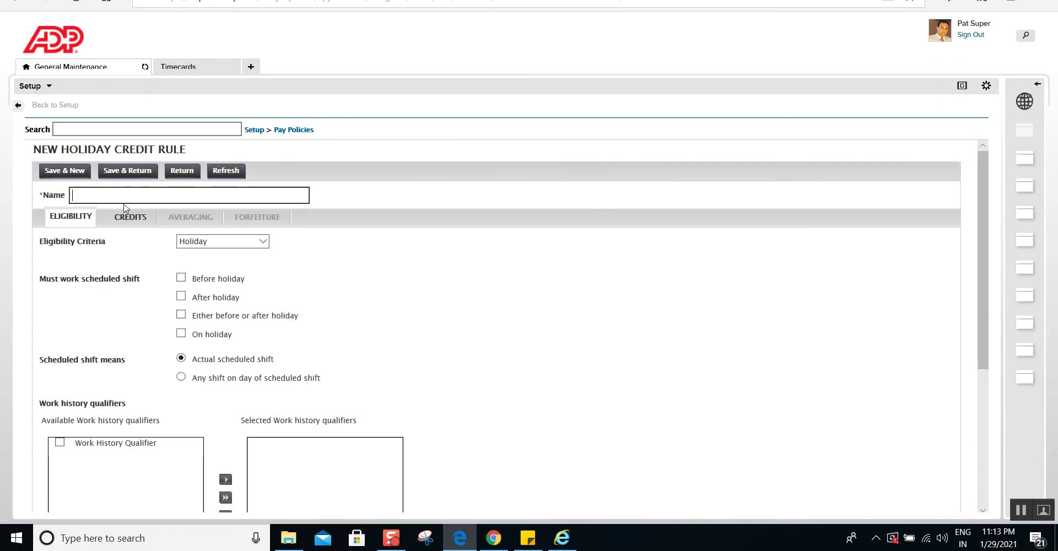
{"action": "type", "text": "Ho"}
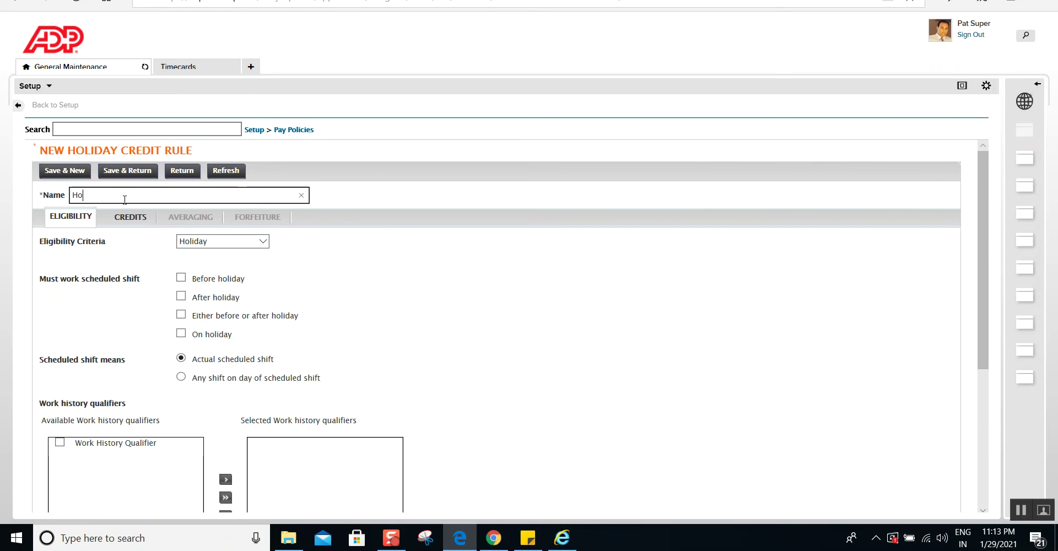
{"action": "type", "text": "liday Credit Rule Dmeo"}
{"action": "key", "text": "BackSpace"}
{"action": "key", "text": "BackSpace"}
{"action": "key", "text": "BackSpace"}
{"action": "type", "text": "emo"}
{"action": "left_click", "coordinate": [178, 70]}
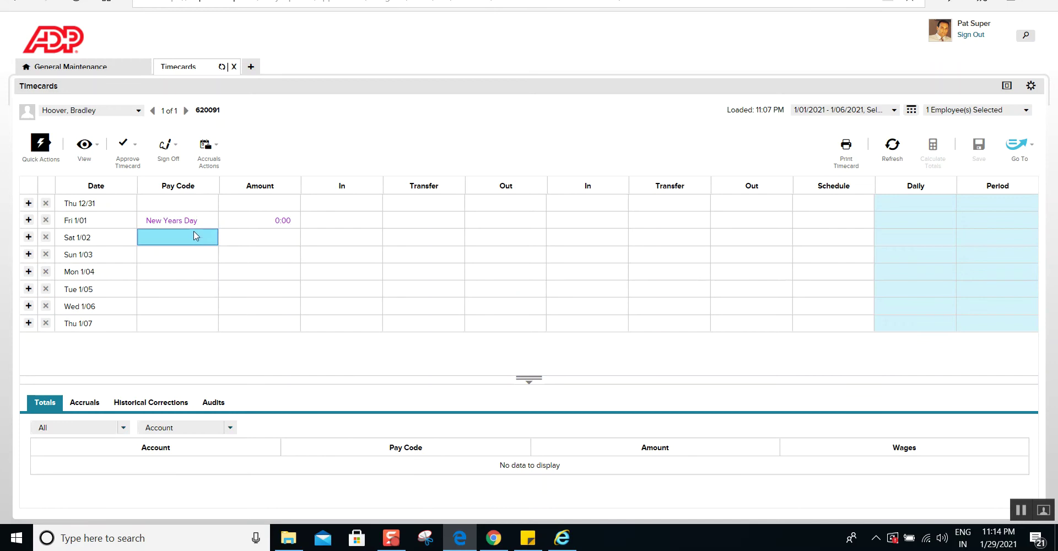
{"action": "left_click", "coordinate": [94, 67]}
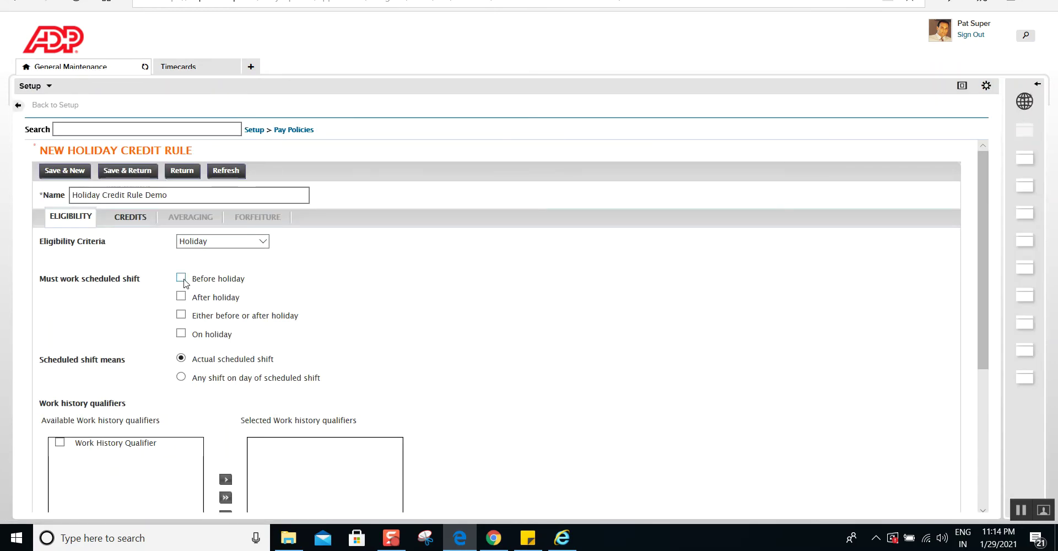
{"action": "left_click", "coordinate": [182, 279]}
{"action": "left_click", "coordinate": [182, 296]}
{"action": "left_click", "coordinate": [182, 315]}
{"action": "left_click", "coordinate": [182, 315]}
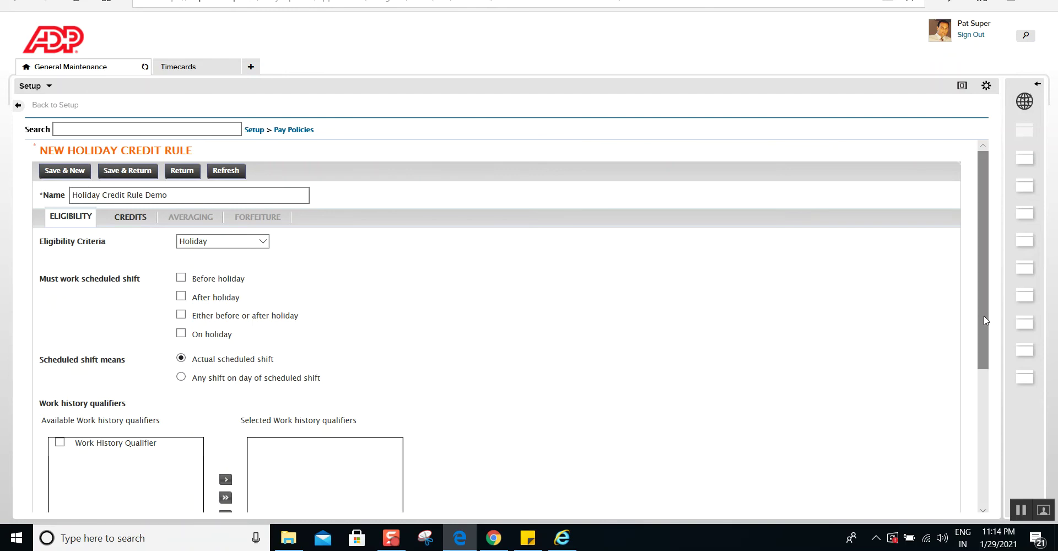
{"action": "left_click_drag", "start_coordinate": [986, 321], "coordinate": [978, 422]}
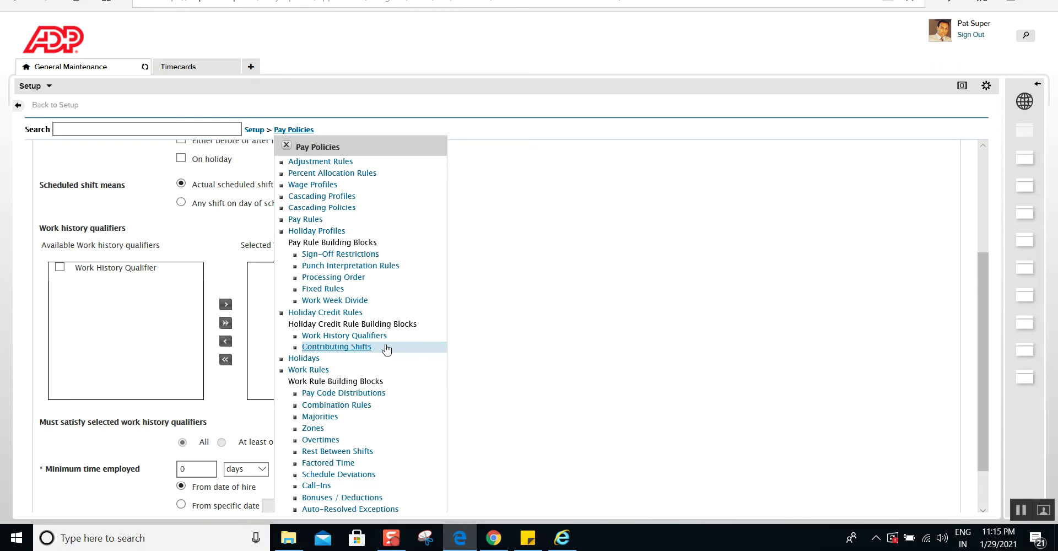
{"action": "left_click", "coordinate": [188, 67]}
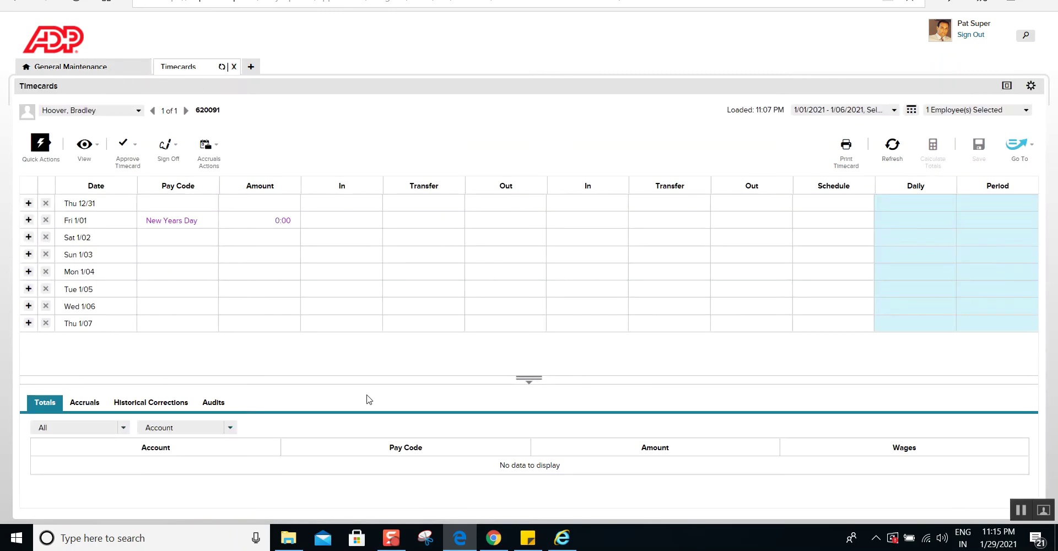
{"action": "left_click", "coordinate": [82, 66]}
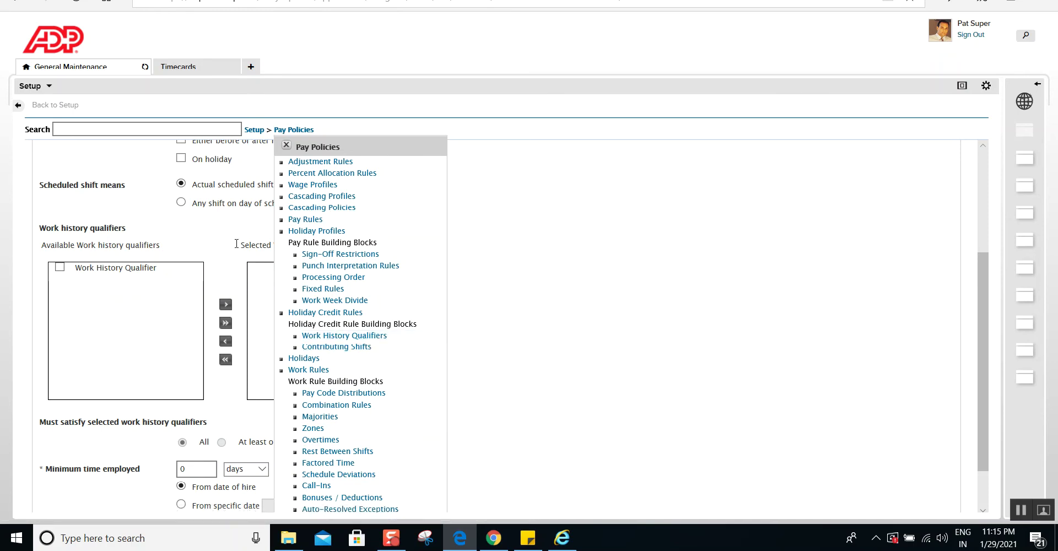
{"action": "left_click", "coordinate": [286, 145]}
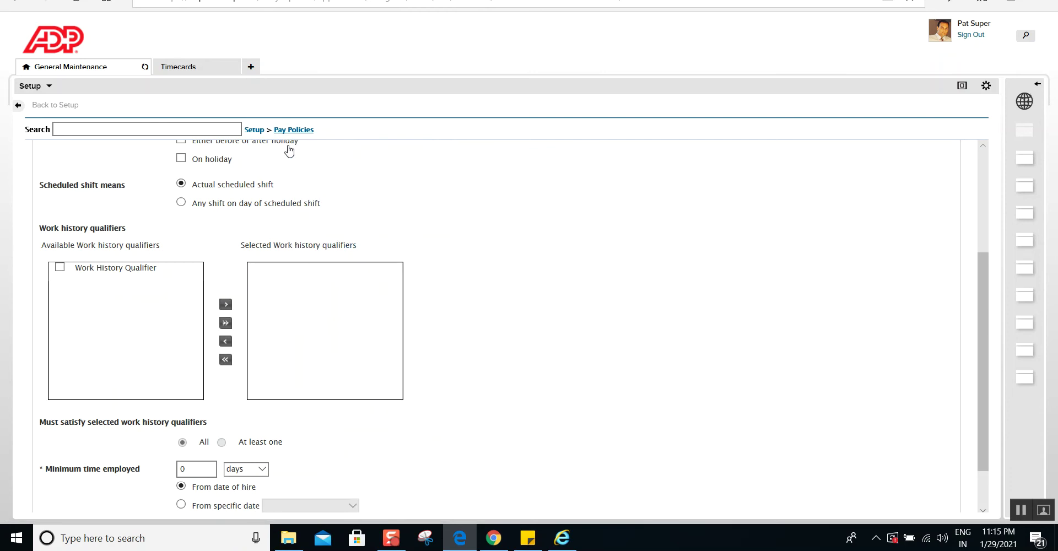
{"action": "left_click", "coordinate": [61, 267]}
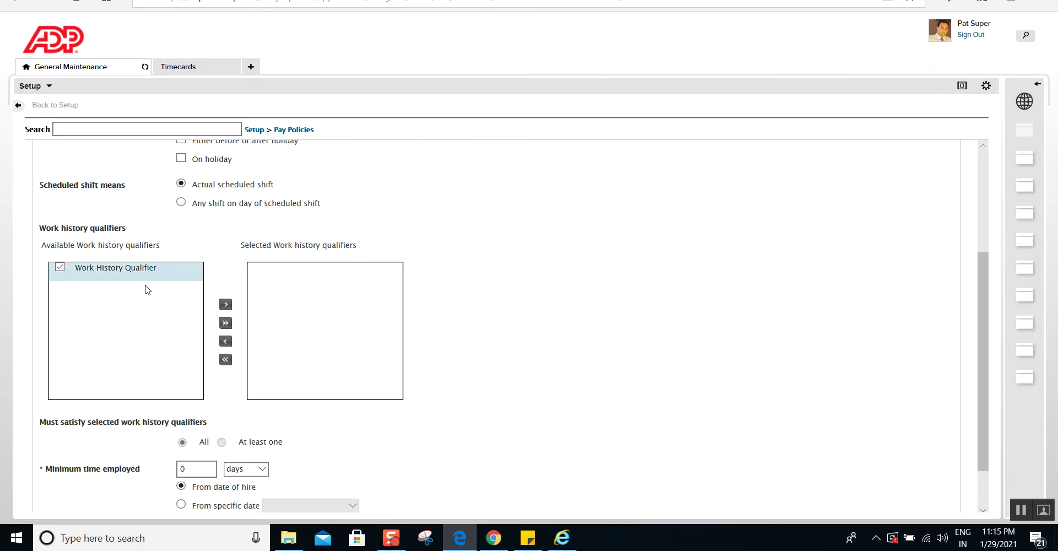
{"action": "left_click", "coordinate": [225, 304]}
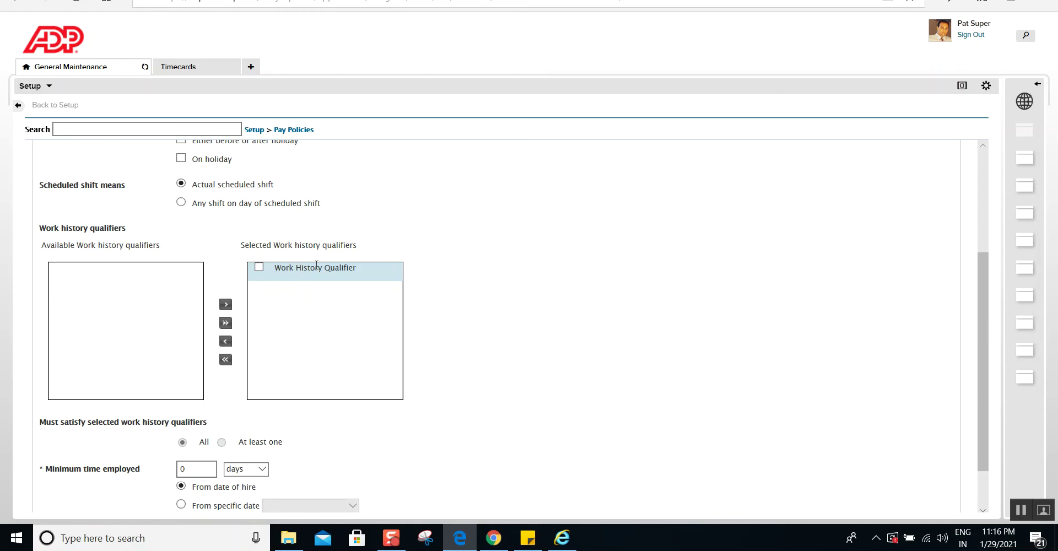
{"action": "left_click", "coordinate": [226, 359]}
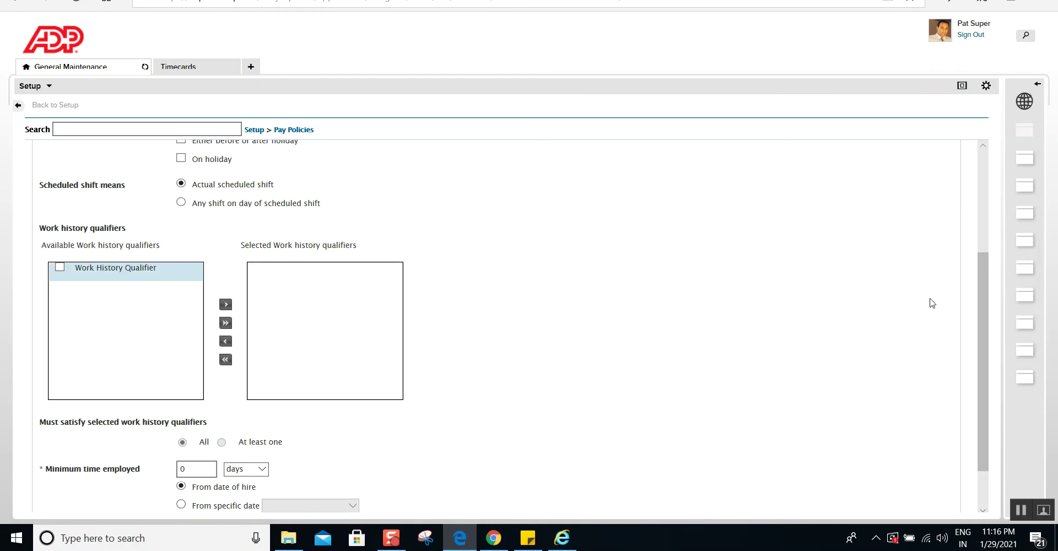
{"action": "left_click_drag", "start_coordinate": [982, 293], "coordinate": [980, 338]}
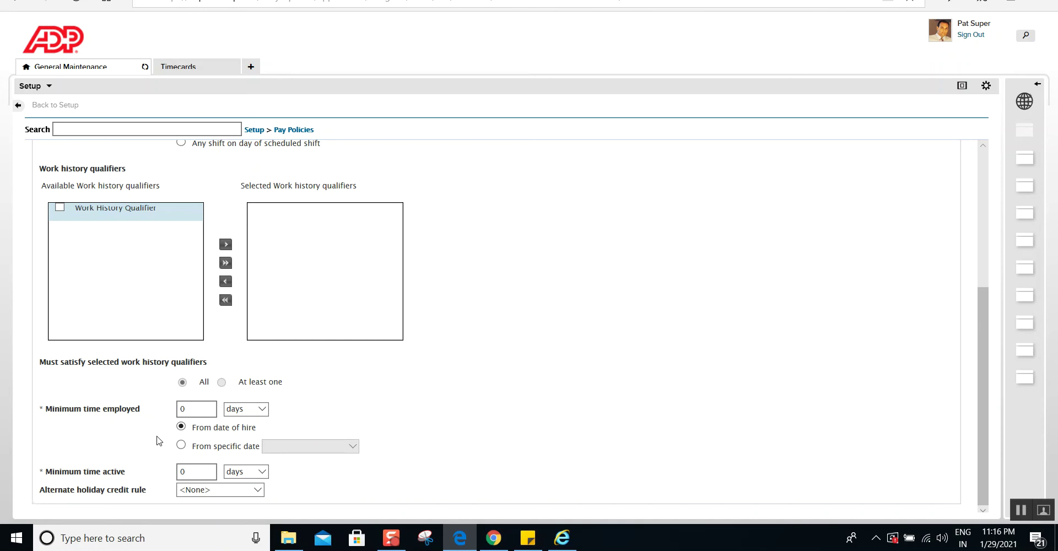
{"action": "double_click", "coordinate": [184, 410]}
{"action": "type", "text": "180"}
{"action": "key", "text": "Tab"}
{"action": "type", "text": "145"}
{"action": "left_click_drag", "start_coordinate": [207, 408], "coordinate": [148, 414]}
{"action": "type", "text": "0"}
{"action": "left_click_drag", "start_coordinate": [208, 472], "coordinate": [120, 473]}
{"action": "type", "text": "0"}
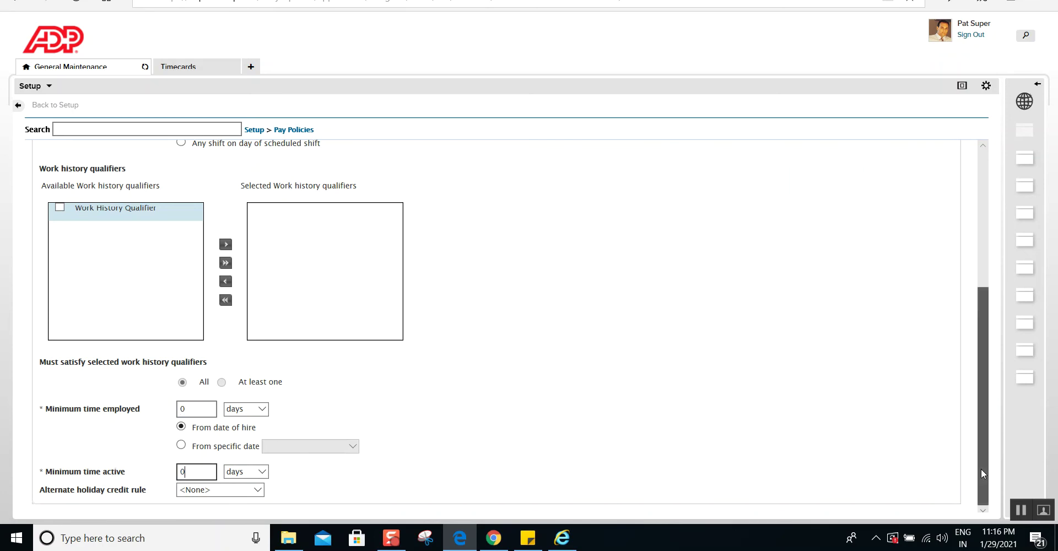
{"action": "left_click_drag", "start_coordinate": [980, 469], "coordinate": [973, 339]}
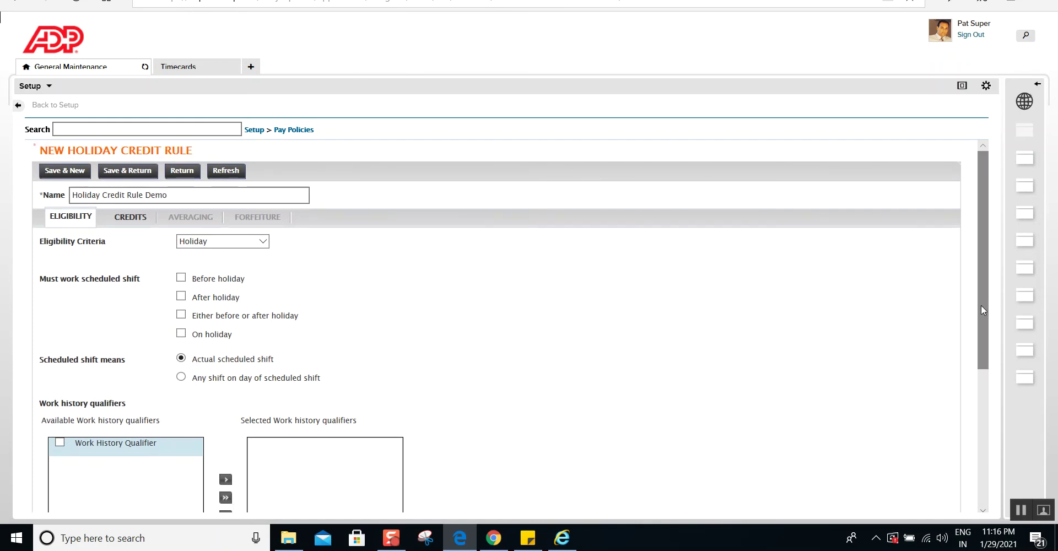
{"action": "mouse_move", "coordinate": [982, 305]}
{"action": "left_mouse_down"}
{"action": "mouse_move", "coordinate": [980, 435]}
{"action": "mouse_move", "coordinate": [970, 298]}
{"action": "left_mouse_up"}
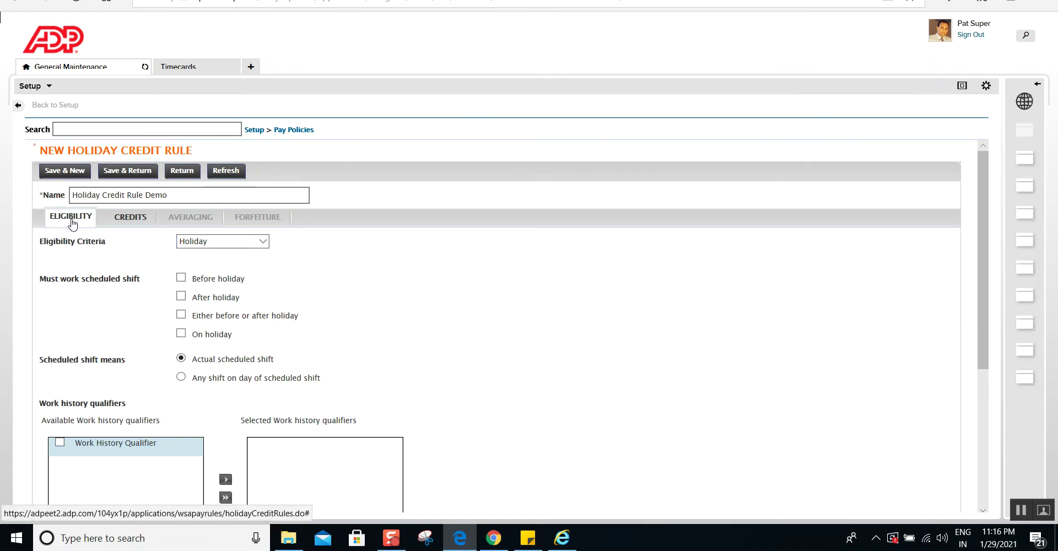
On the Credits tab, keep Fixed number of hours and set the amount to 8:00
{"action": "left_click", "coordinate": [121, 219]}
{"action": "left_click", "coordinate": [203, 69]}
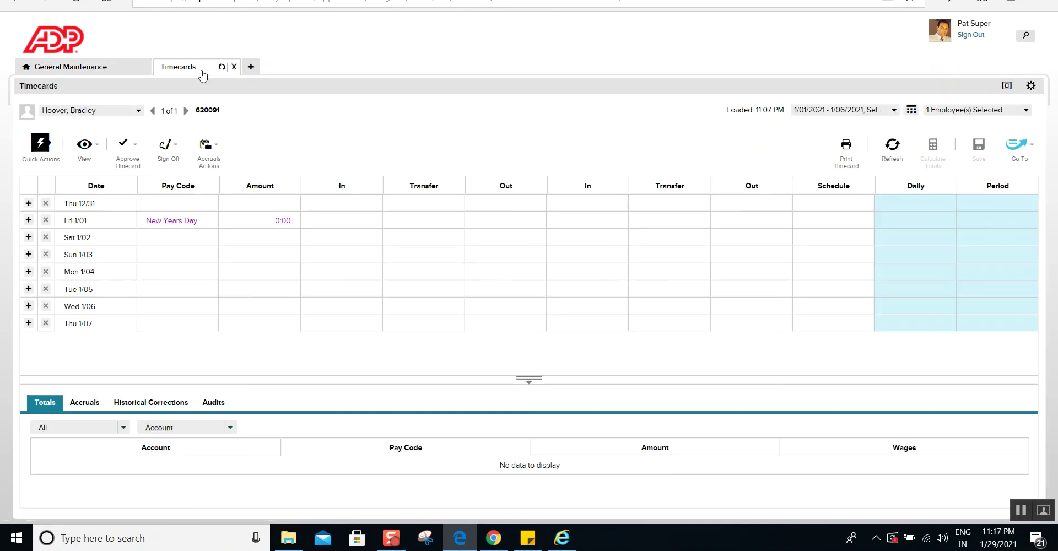
{"action": "left_click", "coordinate": [248, 220]}
{"action": "left_click", "coordinate": [76, 65]}
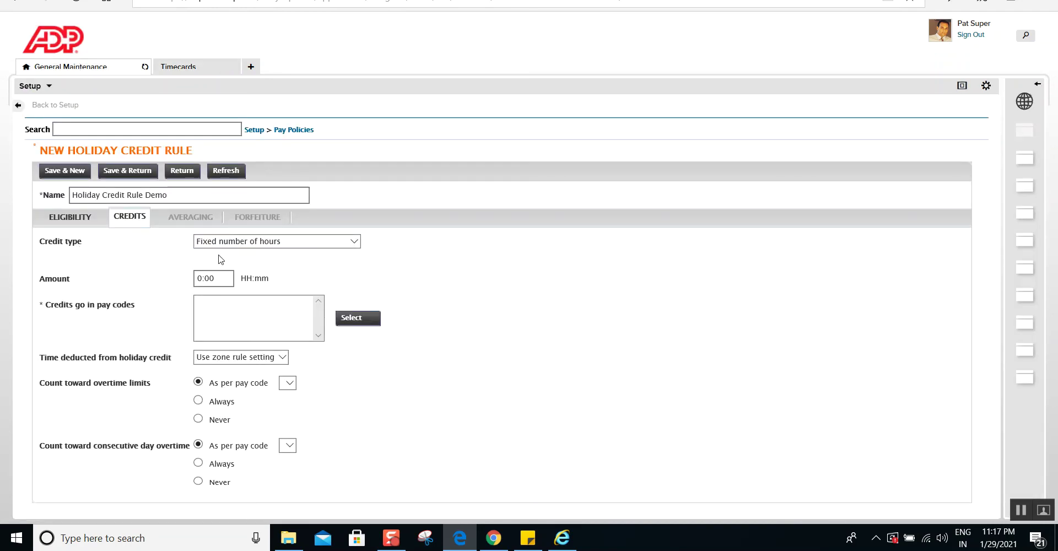
{"action": "left_click", "coordinate": [206, 277]}
{"action": "left_click_drag", "start_coordinate": [201, 278], "coordinate": [191, 281]}
{"action": "type", "text": "8"}
Select Holiday as the pay code receiving the rule's 8:00 credit and return to the rule form
{"action": "left_click", "coordinate": [355, 325]}
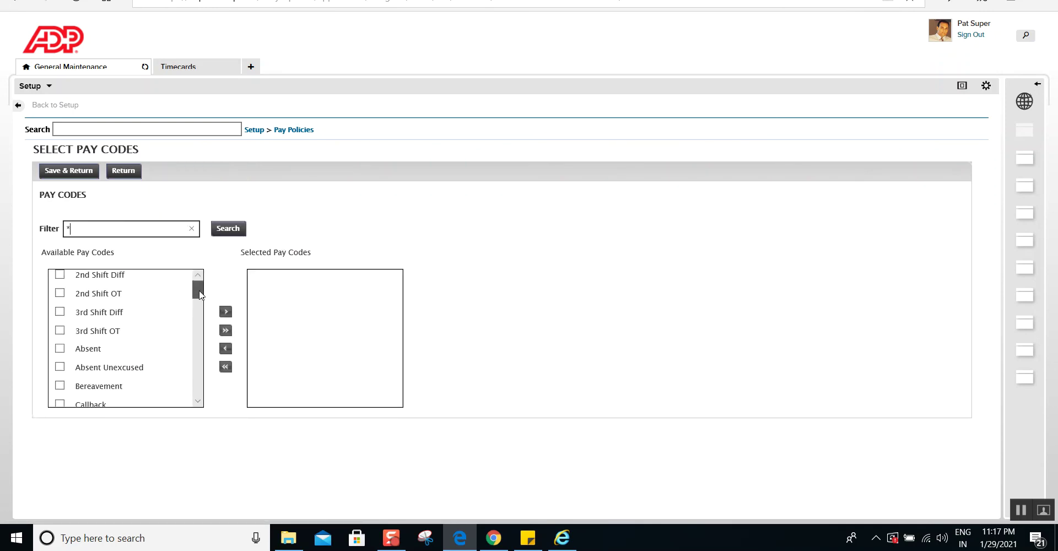
{"action": "left_click_drag", "start_coordinate": [196, 291], "coordinate": [194, 333]}
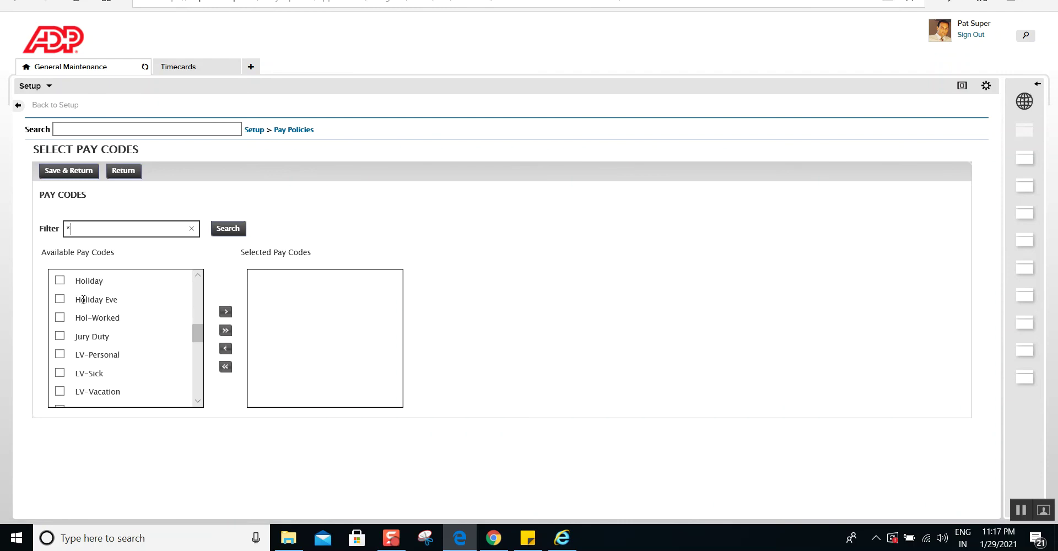
{"action": "left_click", "coordinate": [61, 282]}
{"action": "left_click", "coordinate": [225, 311]}
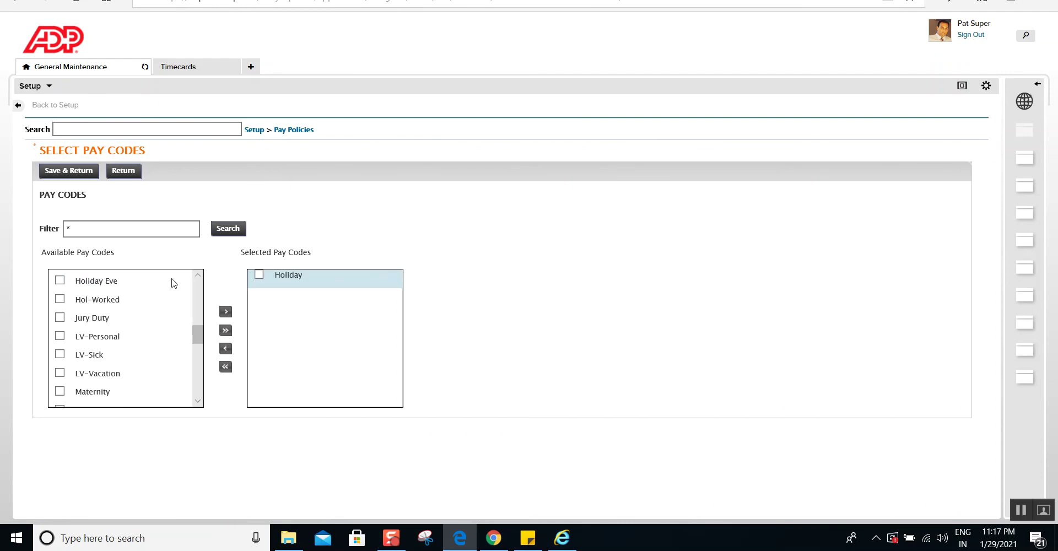
{"action": "left_click", "coordinate": [69, 171]}
{"action": "left_click", "coordinate": [182, 66]}
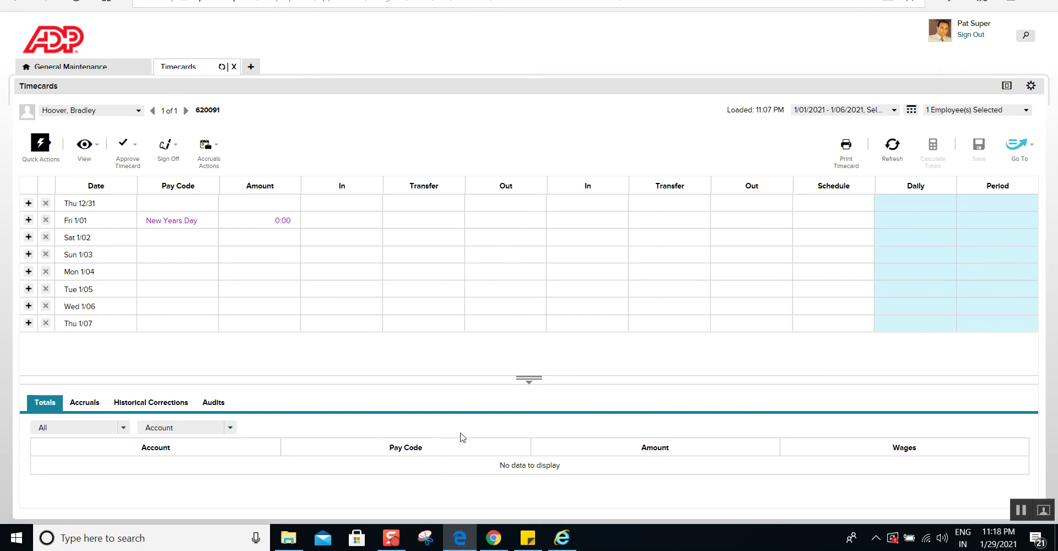
{"action": "left_click", "coordinate": [94, 67]}
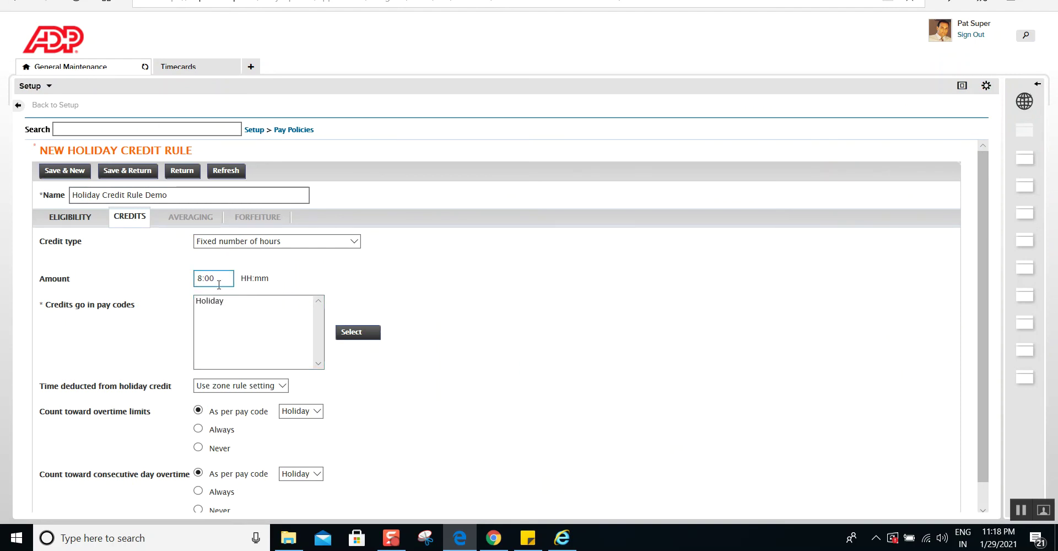
Review Eligibility, save Holiday Credit Rule Demo, and go back to the Setup overview
{"action": "left_click", "coordinate": [66, 218]}
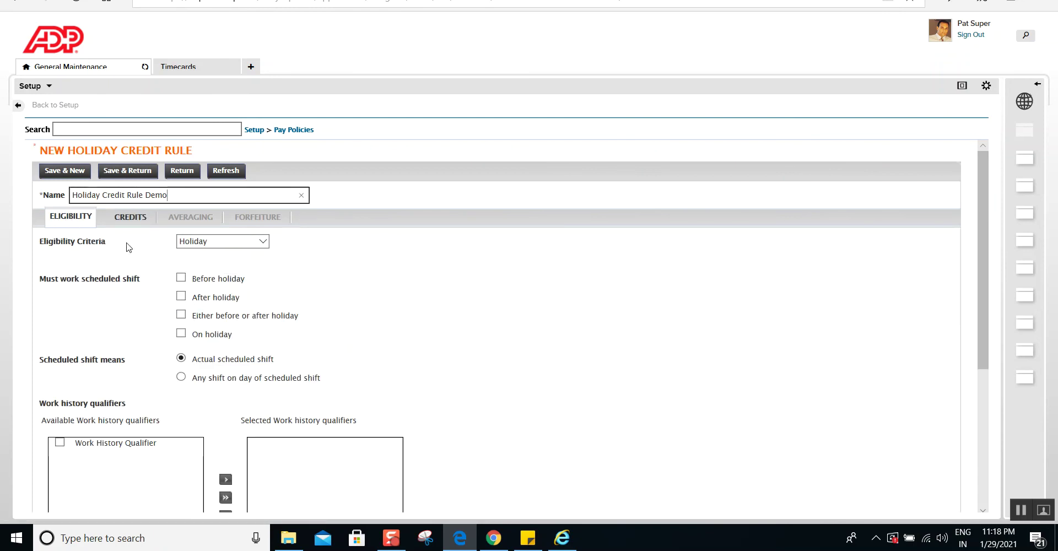
{"action": "left_click", "coordinate": [131, 181]}
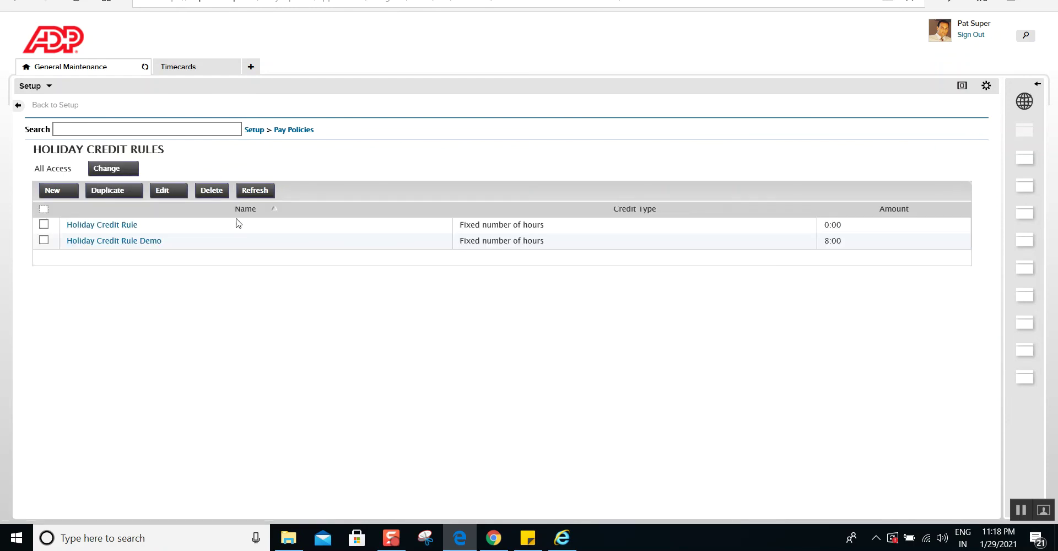
{"action": "left_click", "coordinate": [254, 131]}
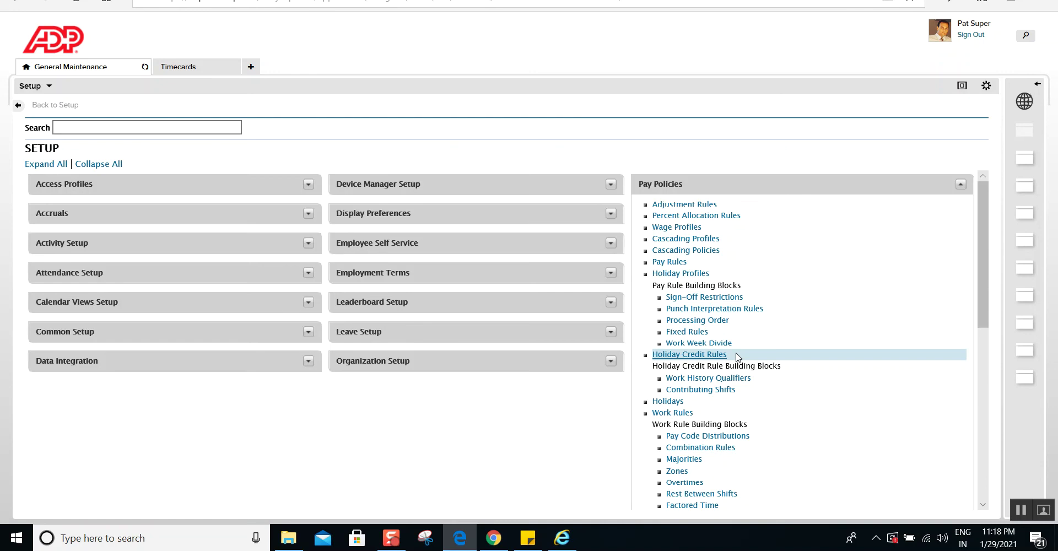
Set 8 Technical Service's default holiday credit rule to Holiday Credit Rule Demo, updating this version
{"action": "left_click", "coordinate": [681, 265]}
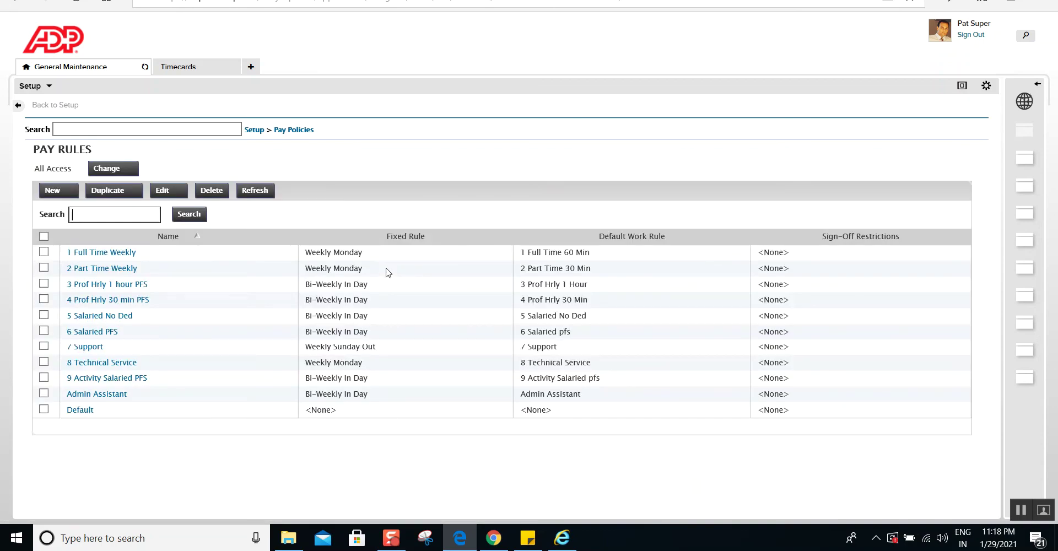
{"action": "left_click", "coordinate": [113, 365]}
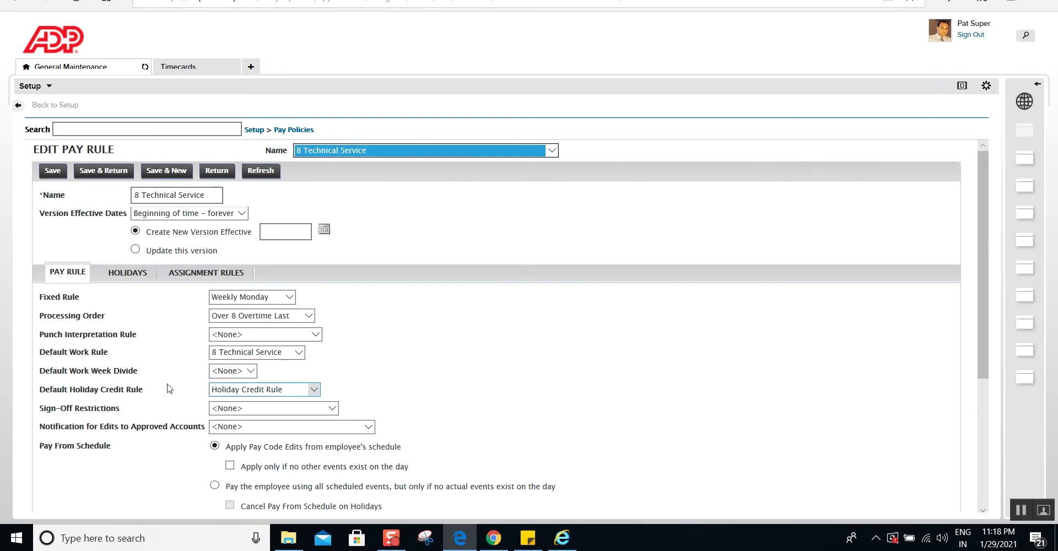
{"action": "left_click", "coordinate": [311, 390]}
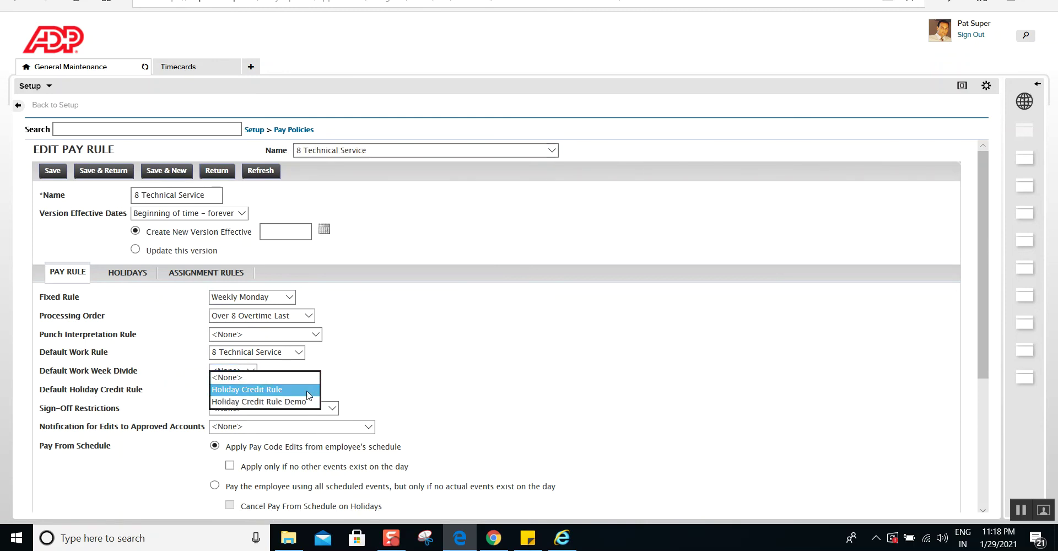
{"action": "left_click", "coordinate": [236, 403]}
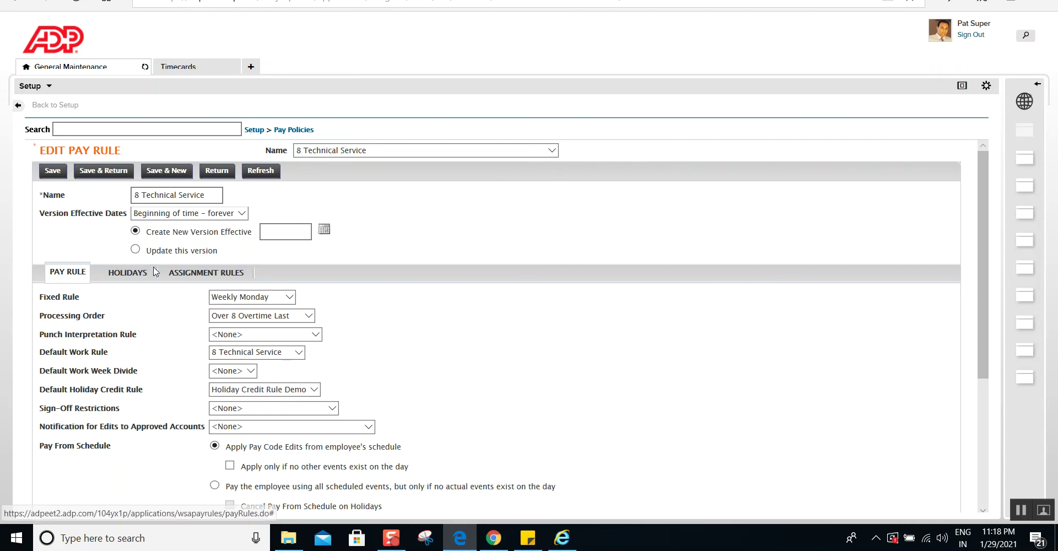
{"action": "left_click", "coordinate": [135, 249]}
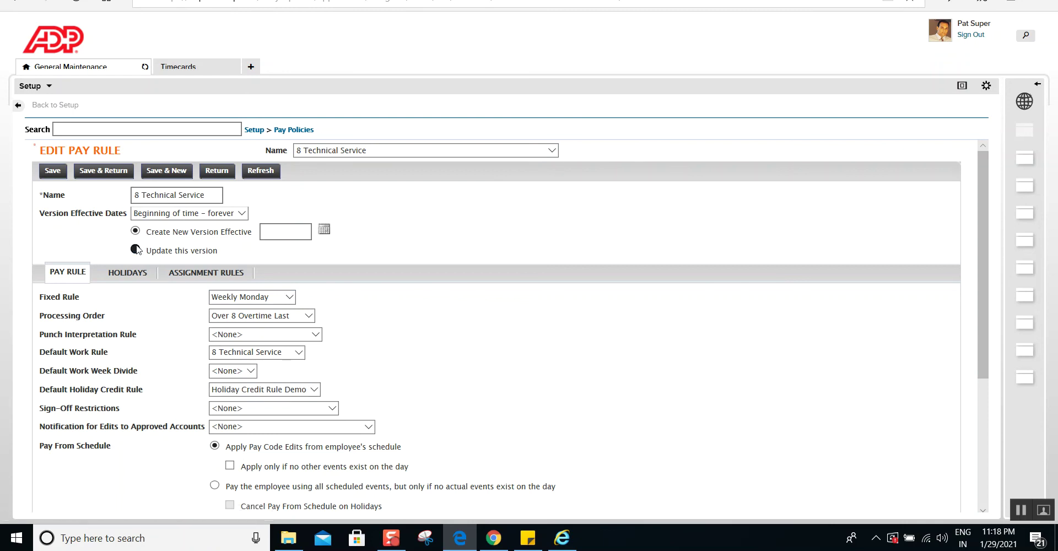
{"action": "left_click", "coordinate": [87, 174]}
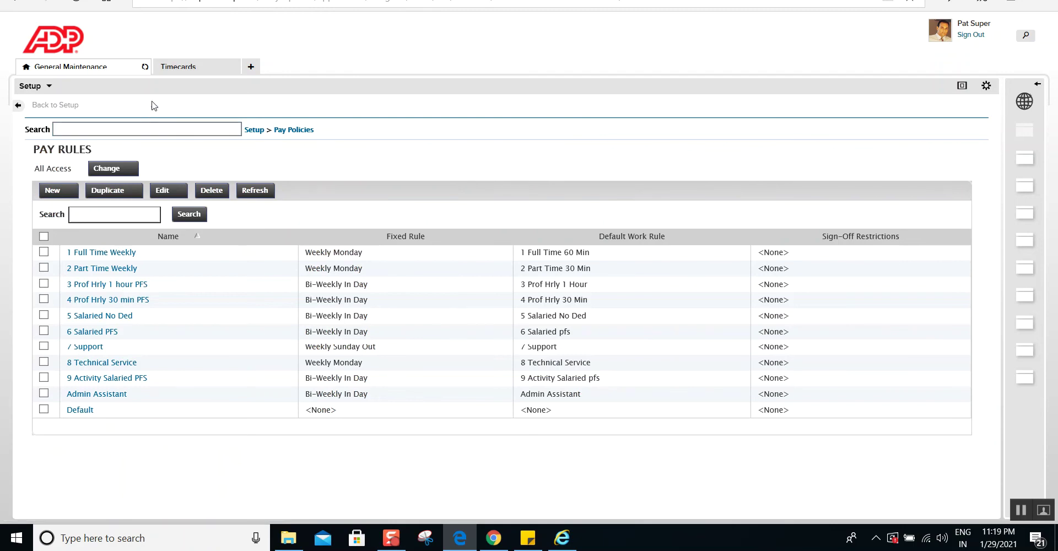
{"action": "left_click", "coordinate": [171, 73]}
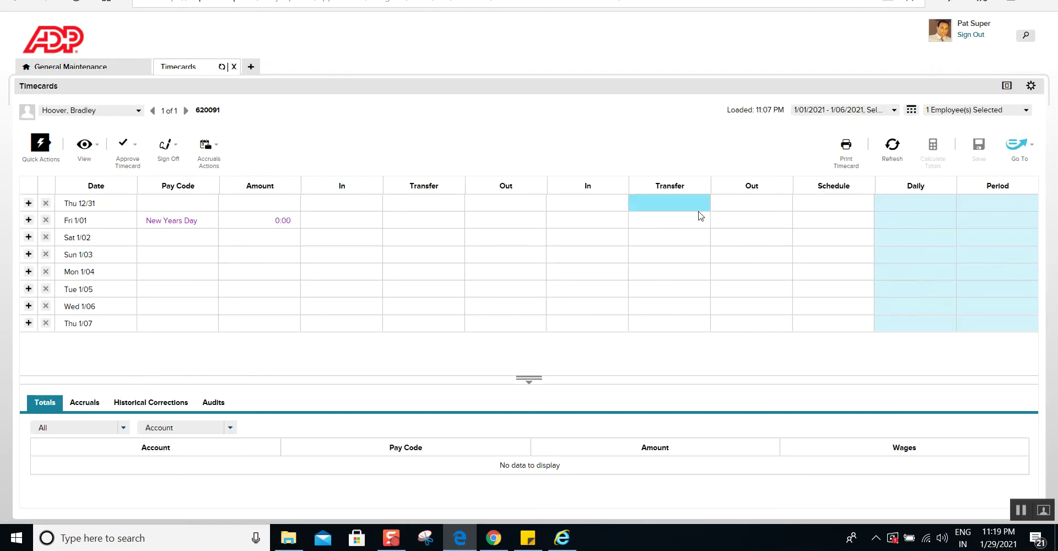
{"action": "left_click", "coordinate": [892, 153]}
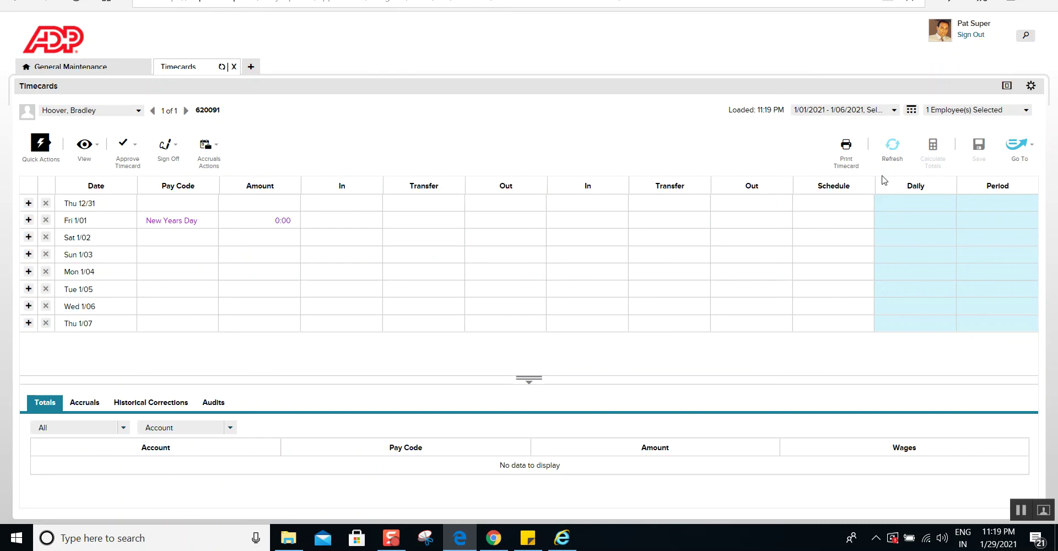
{"action": "left_click", "coordinate": [892, 160]}
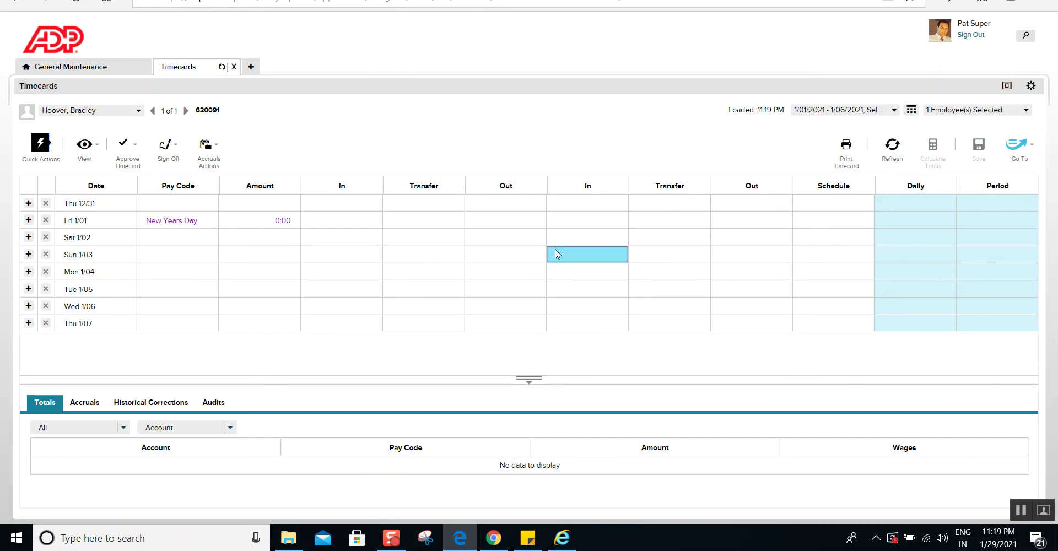
{"action": "left_click", "coordinate": [77, 67]}
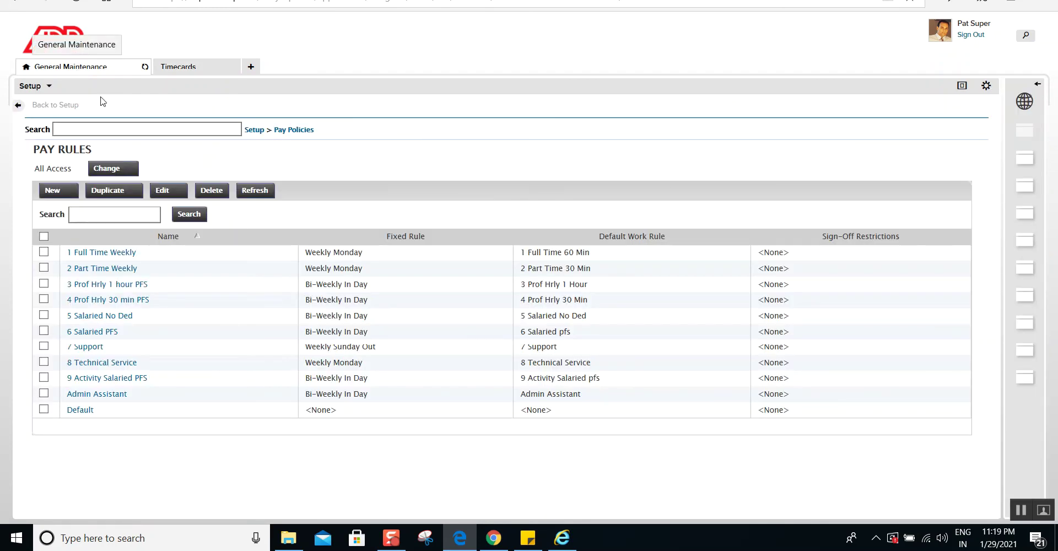
Confirm 8 Technical Service's holidays use Holiday Credit Rule Demo, then view the timecard
{"action": "left_click", "coordinate": [96, 365]}
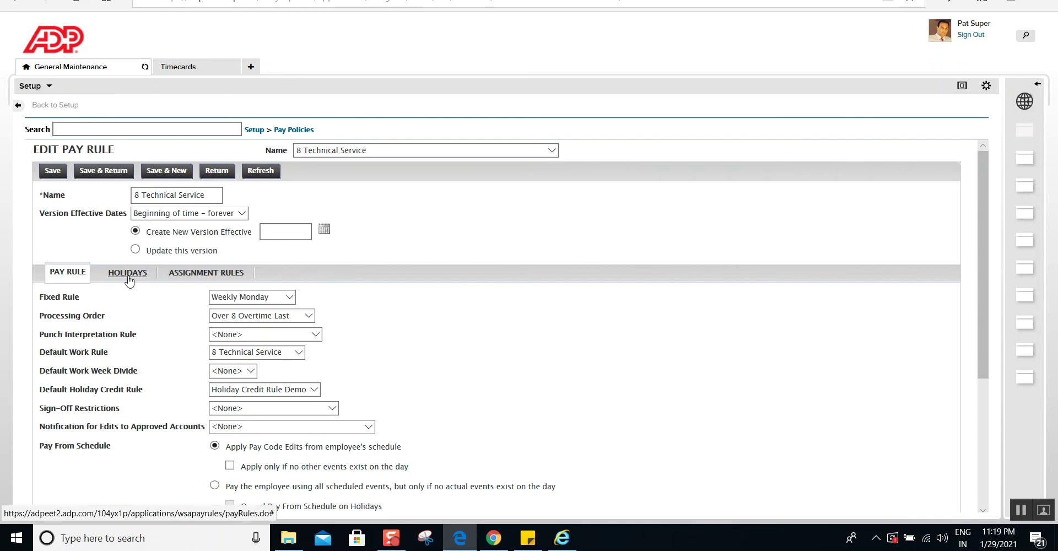
{"action": "left_click", "coordinate": [128, 280]}
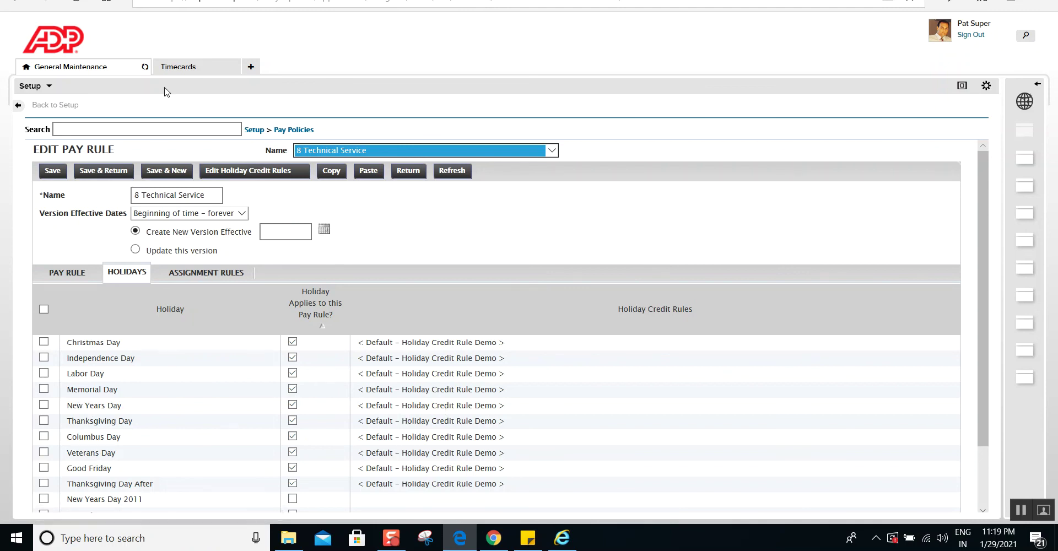
{"action": "left_click", "coordinate": [173, 68]}
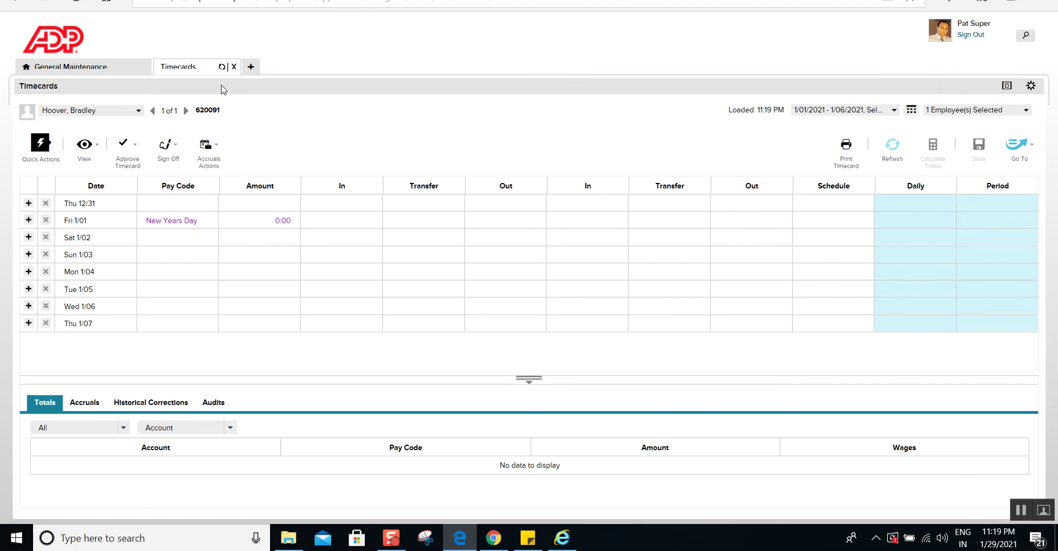
Reload the timecard view, then return to the pay rule's holiday list
{"action": "left_click", "coordinate": [222, 67]}
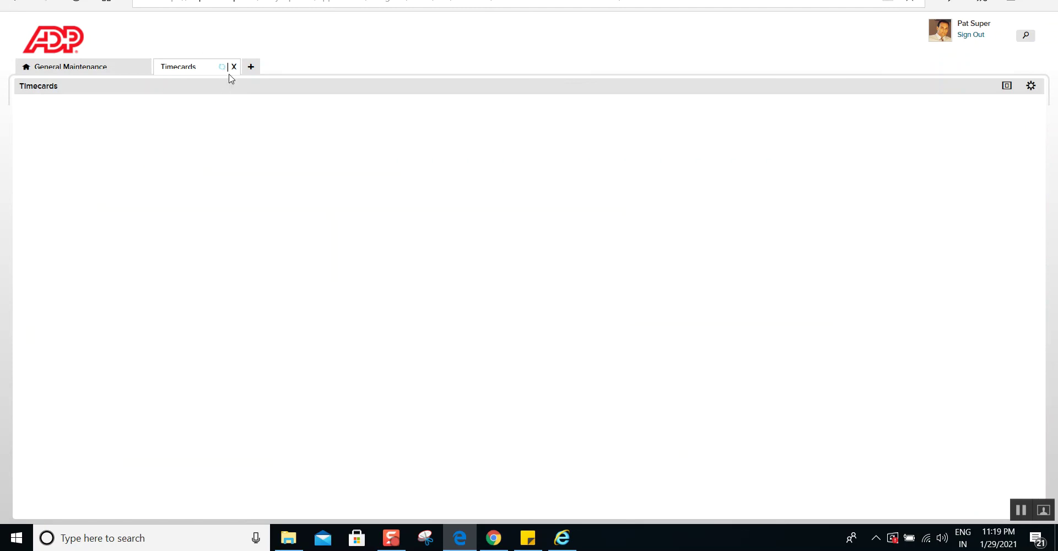
{"action": "left_click", "coordinate": [97, 69]}
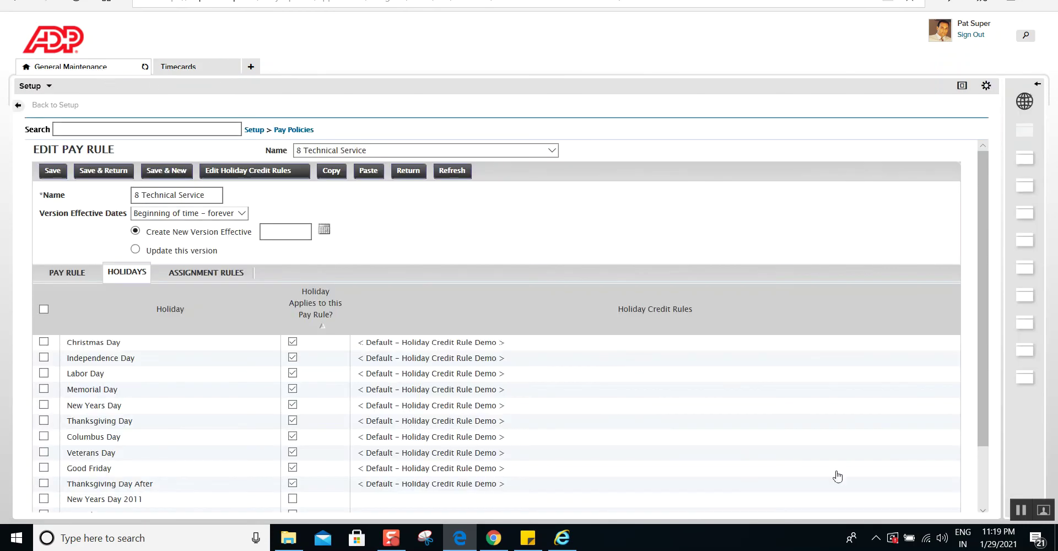